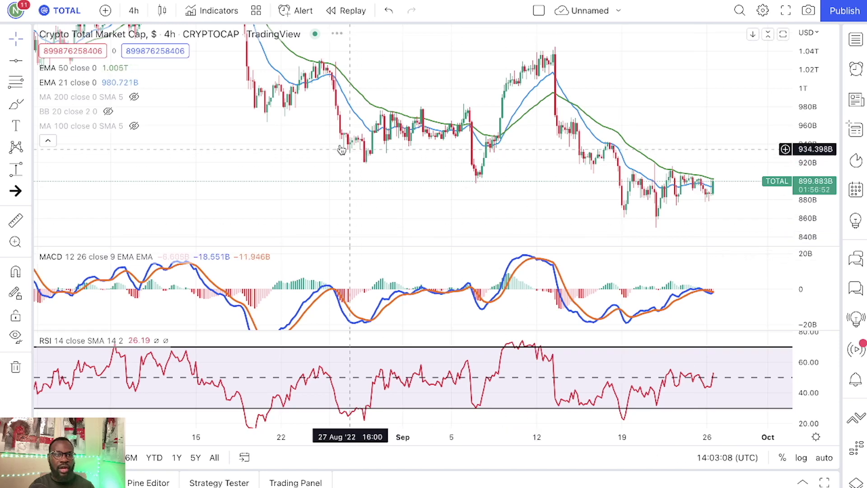
Switch the Crypto Total Market Cap chart from 4-hour to the 1-day interval
left_click(130, 13)
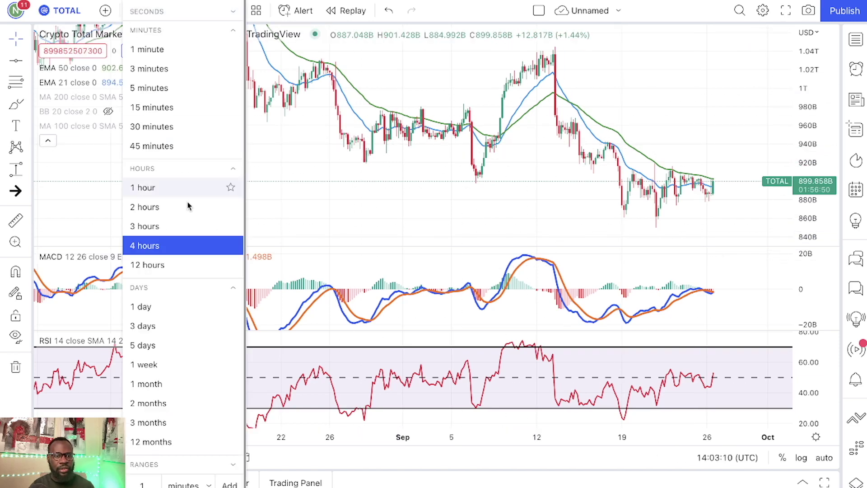
left_click(161, 306)
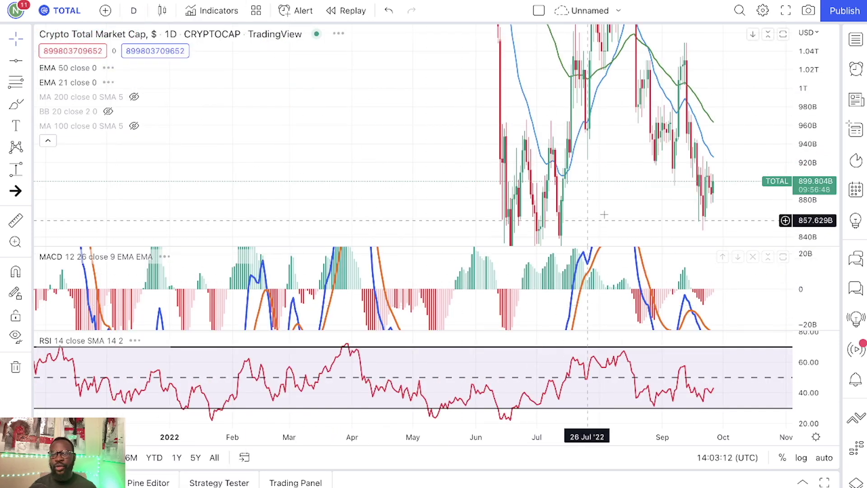
scroll(655, 194, "up", 5)
Pan and rescale the daily chart to show prices around 775B–1.025T
left_click_drag(819, 130, 817, 153)
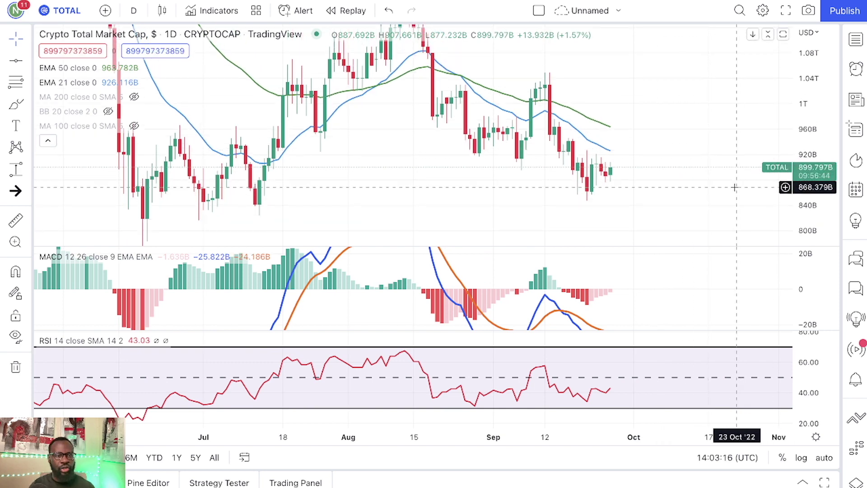
left_click_drag(497, 188, 598, 189)
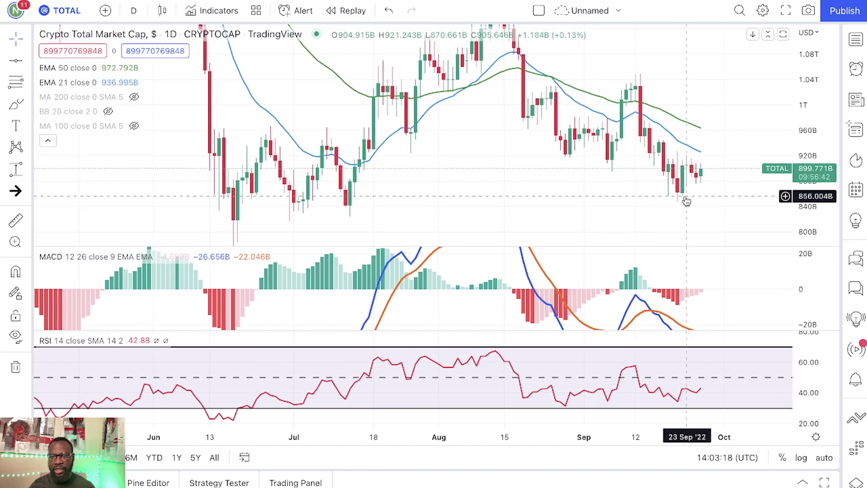
left_click_drag(686, 197, 650, 158)
left_click_drag(806, 158, 808, 143)
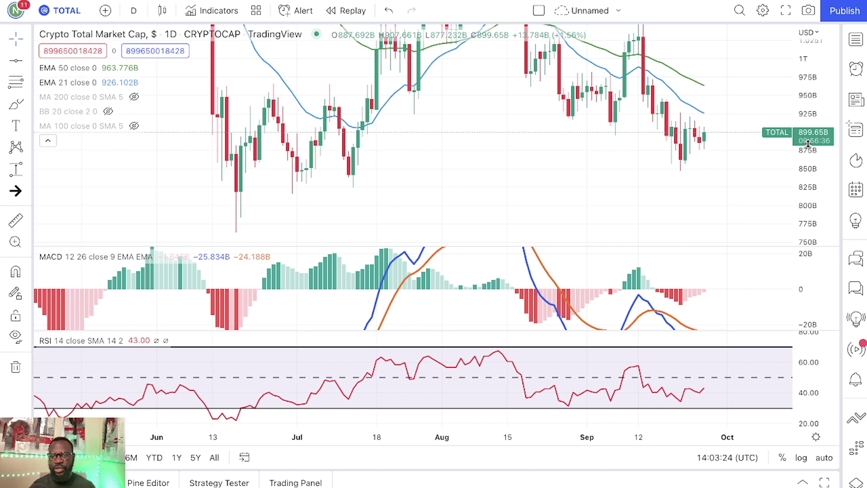
scroll(723, 145, "right", 5)
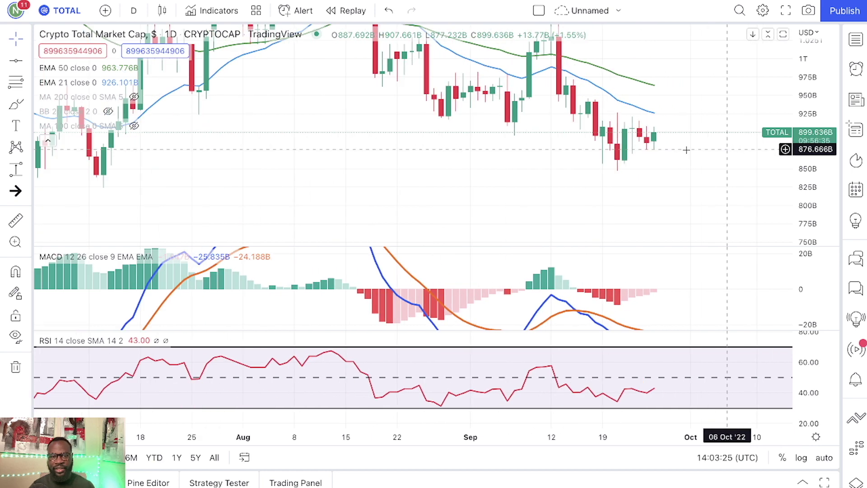
left_click(14, 106)
mouse_move(609, 117)
left_mouse_down()
mouse_move(581, 159)
mouse_move(694, 154)
mouse_move(566, 172)
mouse_move(669, 134)
left_mouse_up()
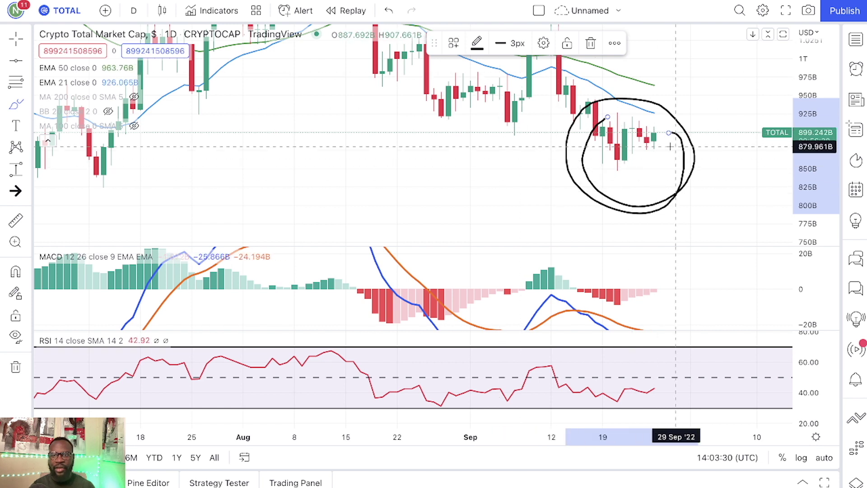
left_click(590, 43)
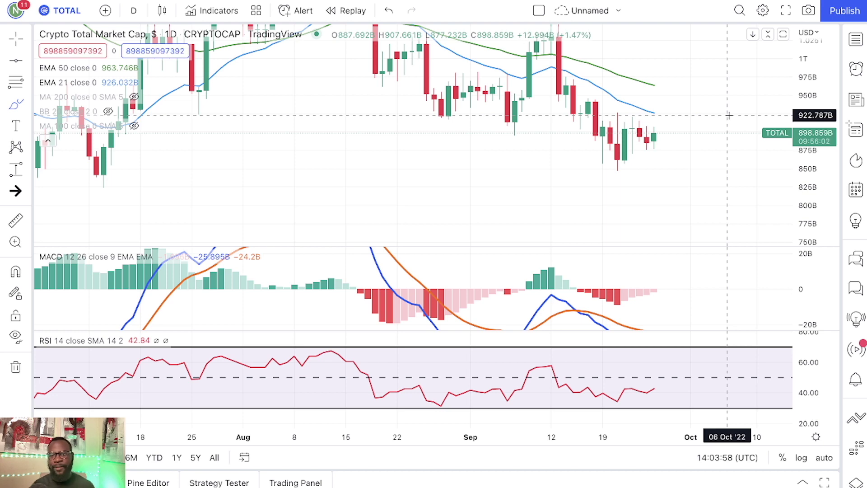
Place a horizontal line at the 963.966B level with Alt+H
scroll(728, 116, "down", 5)
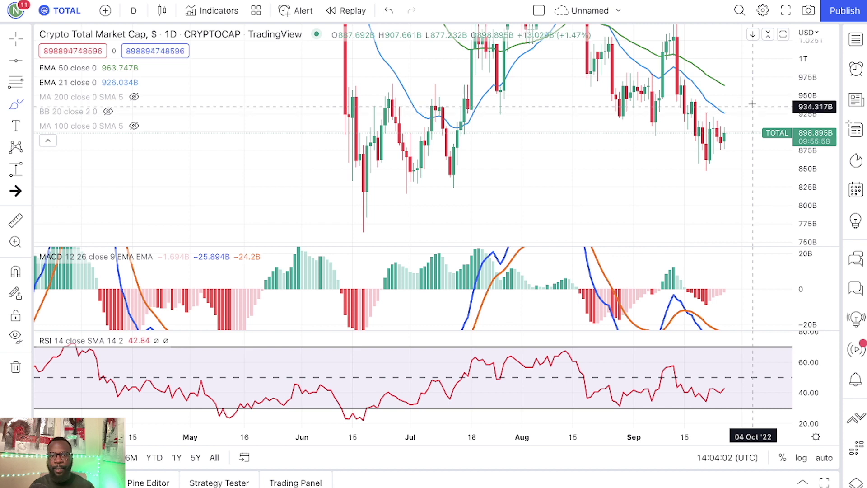
key("alt+h")
left_click(430, 85)
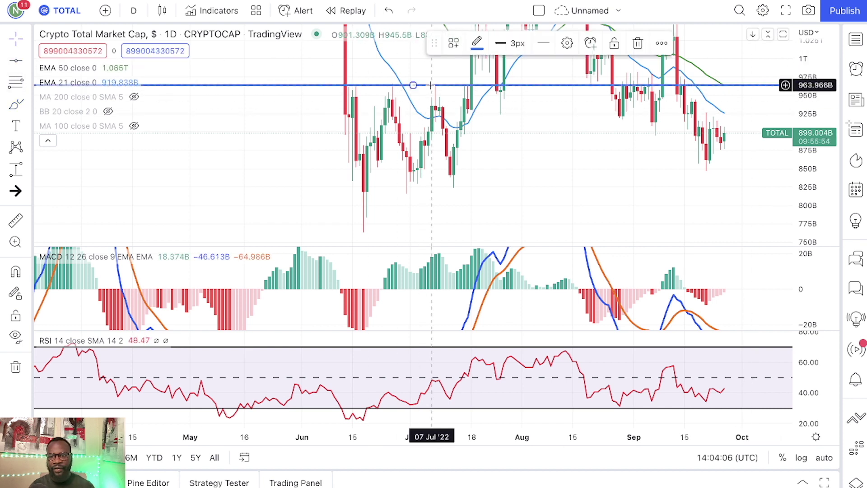
scroll(606, 108, "up", 3)
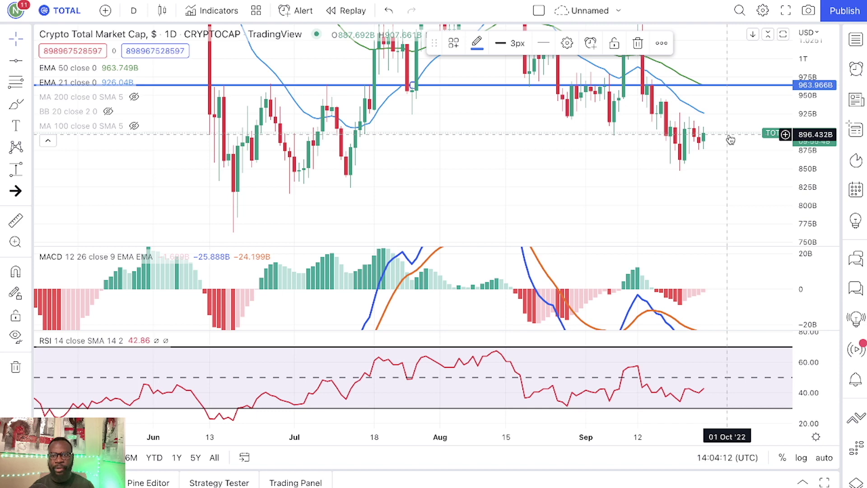
scroll(641, 166, "down", 3)
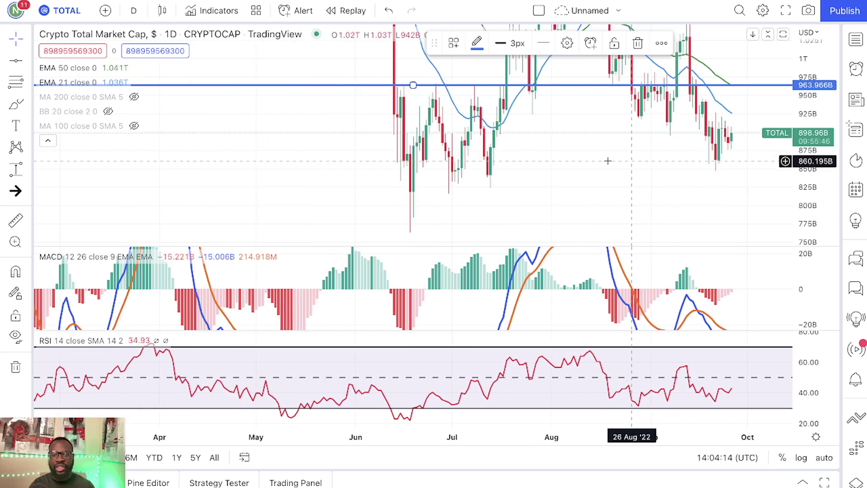
Brush ovals around the June–July and early-2021 candles touching the 963.966B line
left_click(15, 104)
mouse_move(431, 77)
left_mouse_down()
mouse_move(383, 89)
mouse_move(446, 94)
mouse_move(454, 78)
left_mouse_up()
left_click_drag(536, 81, 537, 92)
scroll(560, 113, "down", 5)
scroll(573, 121, "down", 5)
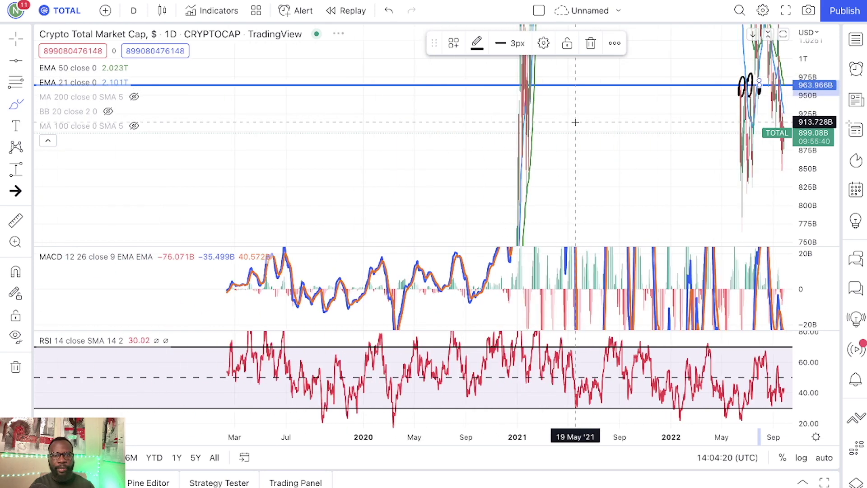
left_click_drag(814, 82, 814, 104)
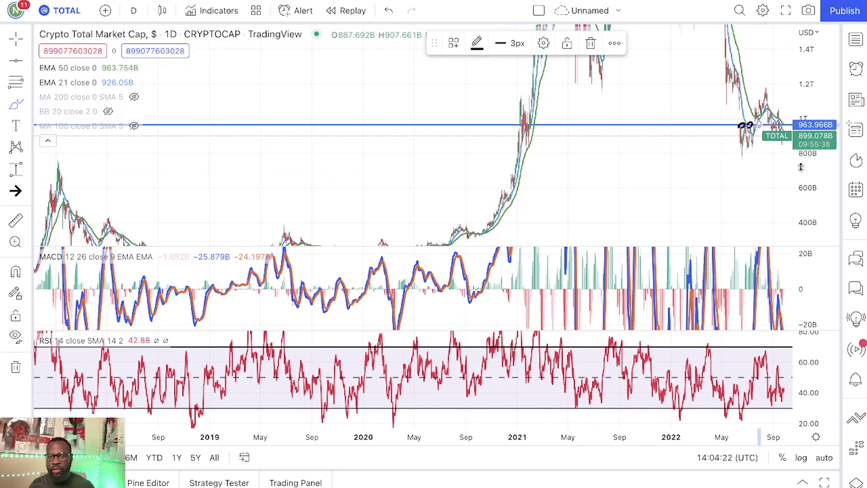
scroll(577, 154, "up", 3)
mouse_move(342, 112)
left_mouse_down()
mouse_move(373, 108)
mouse_move(393, 121)
mouse_move(379, 125)
left_mouse_up()
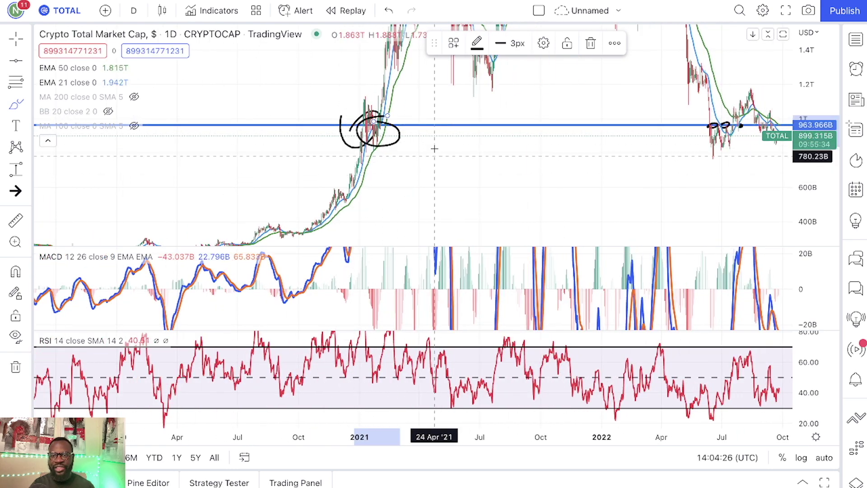
Draw a brush path falling from late September into October, then delete it
scroll(452, 180, "up", 5)
left_click_drag(826, 271, 827, 289)
scroll(775, 291, "up", 4)
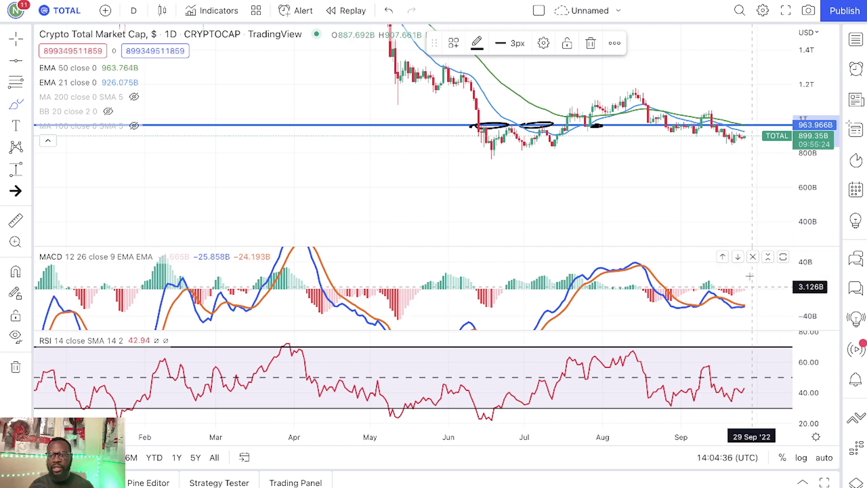
left_click_drag(813, 182, 817, 152)
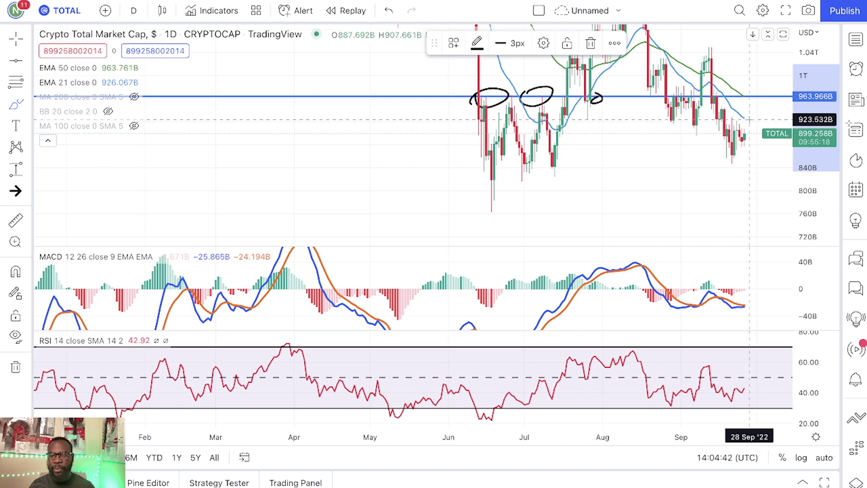
scroll(747, 121, "up", 2)
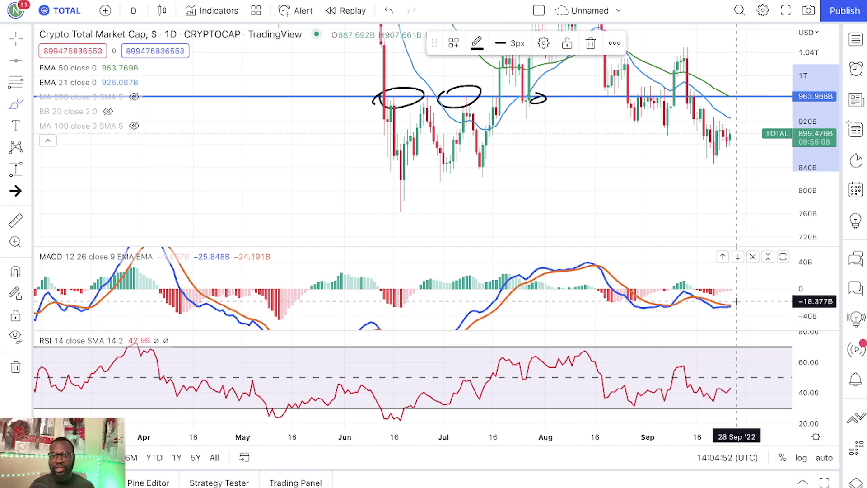
scroll(710, 126, "up", 3)
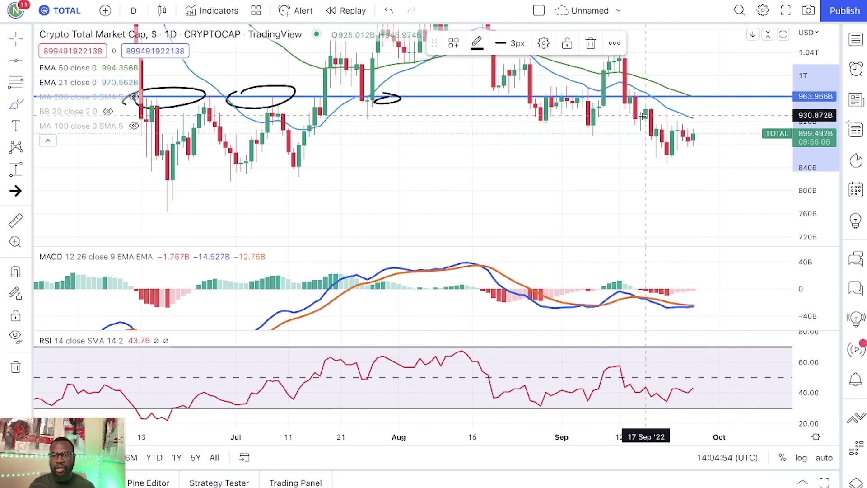
left_click_drag(672, 122, 751, 175)
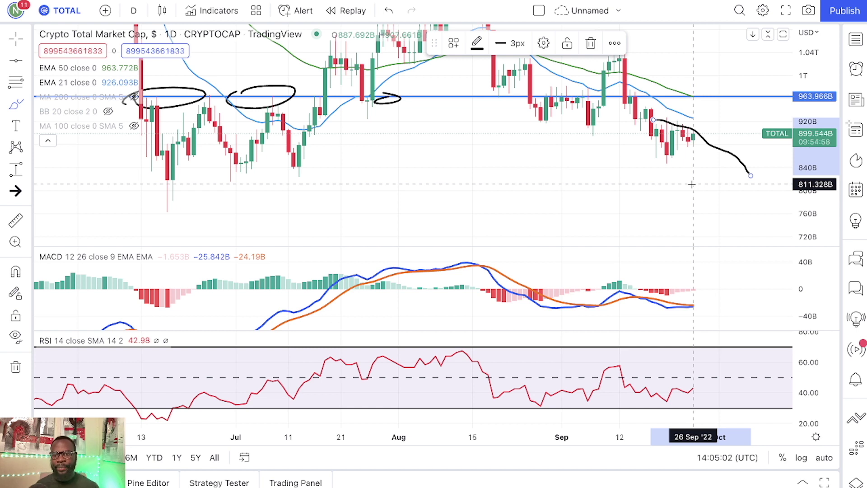
key("Delete")
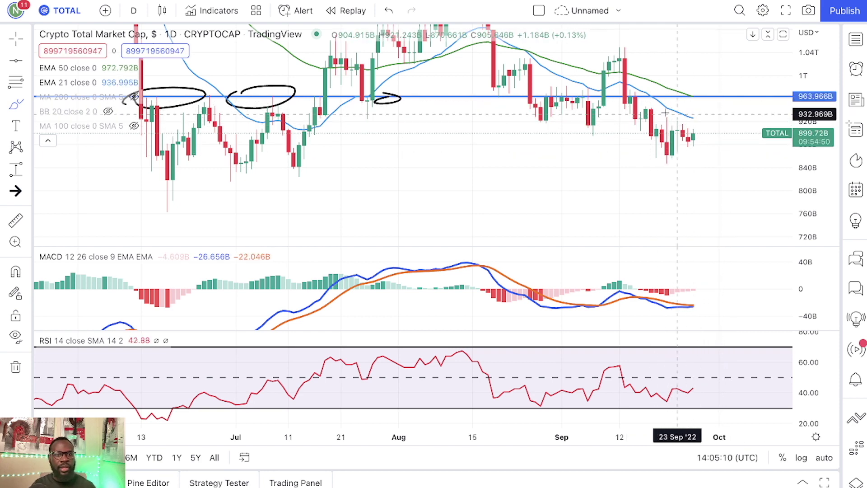
Stretch the price scale and pan back to show the June touches of the 963.966B line
scroll(725, 110, "down", 2)
scroll(718, 109, "up", 2)
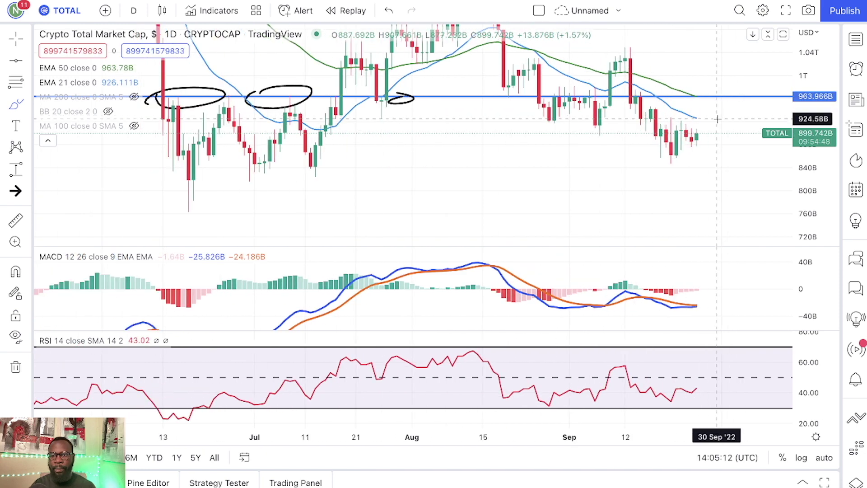
left_click_drag(813, 113, 813, 125)
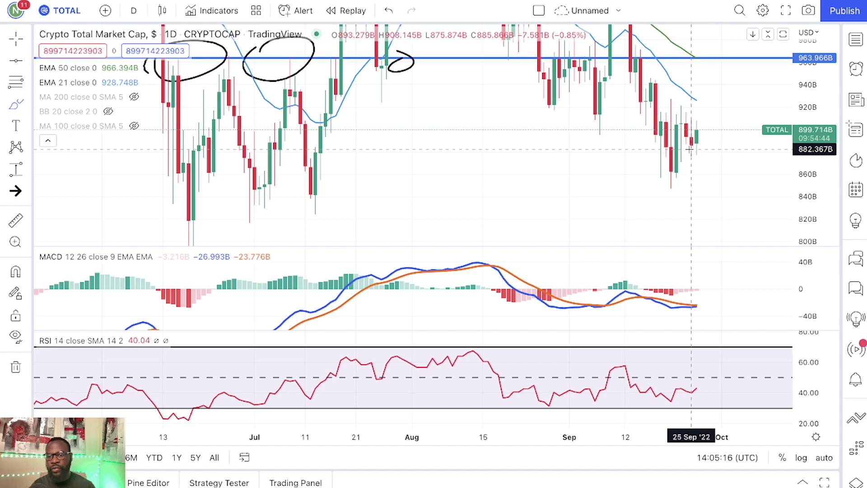
scroll(700, 104, "up", 1)
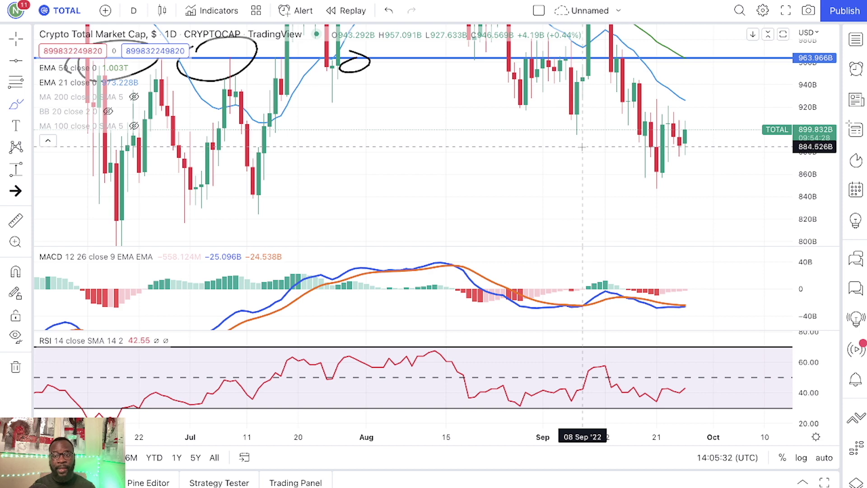
scroll(583, 147, "left", 5)
left_click_drag(827, 104, 819, 150)
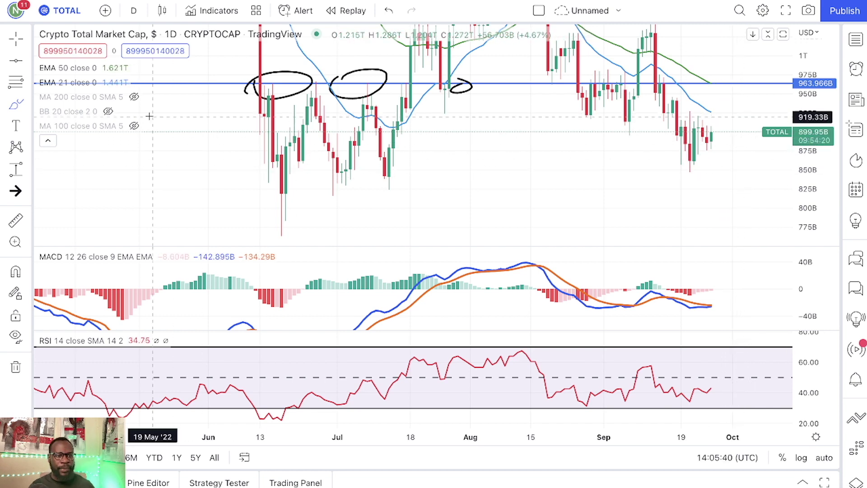
Add horizontal levels at 874.887B, 847.11B, 817.746B and 764.573B
left_click(17, 63)
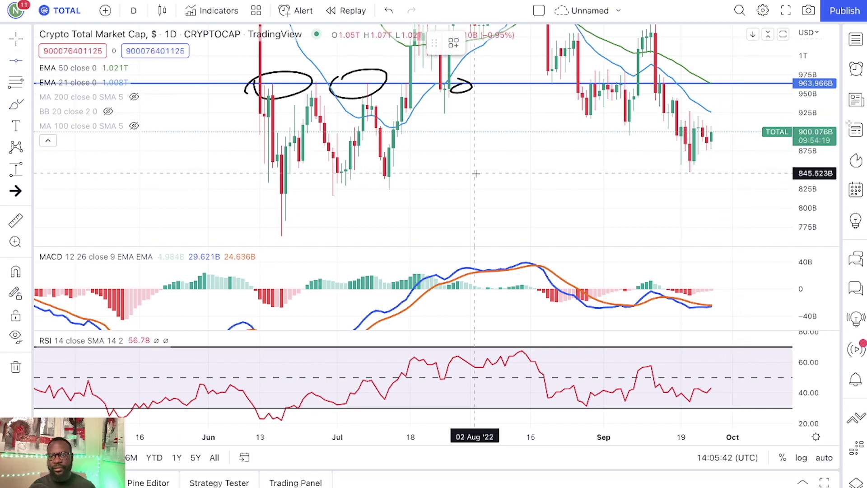
left_click(519, 151)
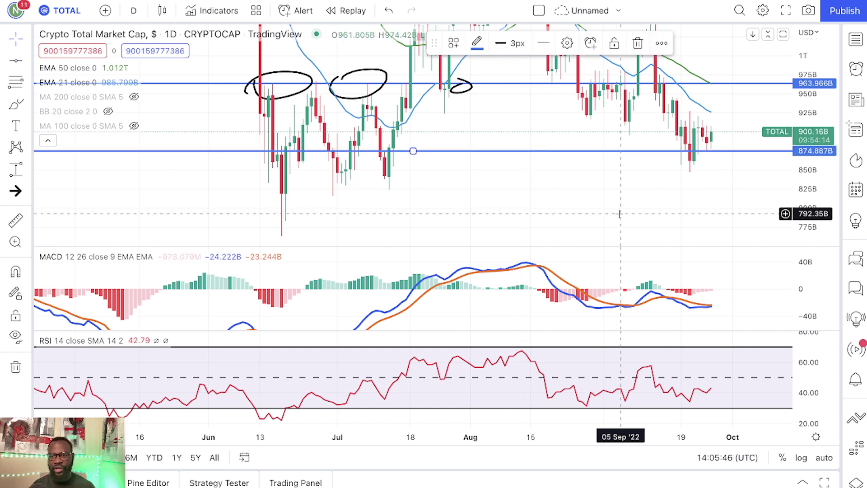
left_click(16, 61)
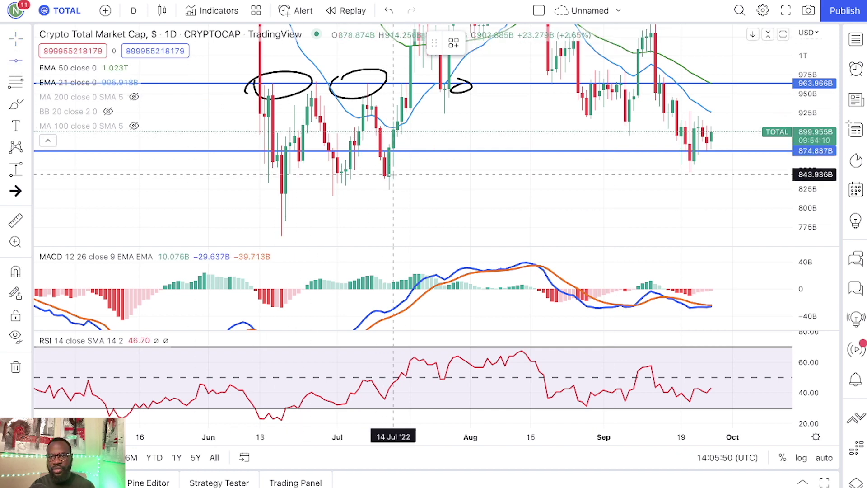
left_click(413, 172)
left_click_drag(564, 201, 570, 174)
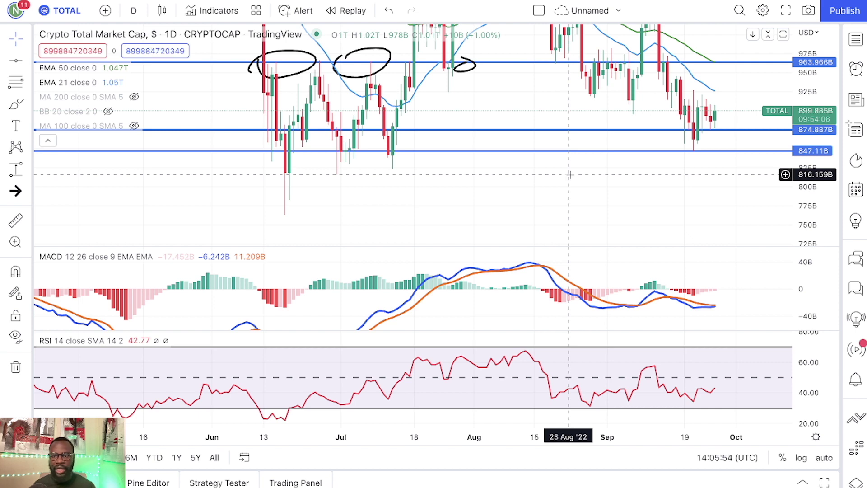
left_click(16, 61)
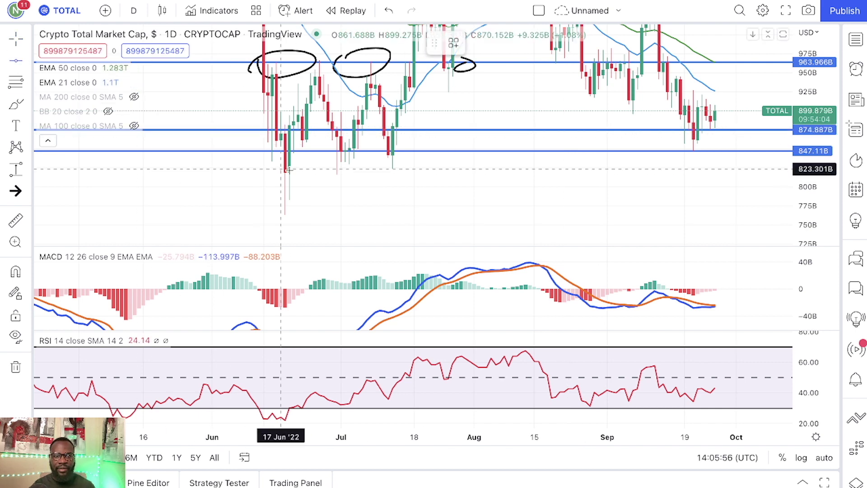
left_click(319, 173)
left_click_drag(393, 211, 409, 178)
left_click(16, 60)
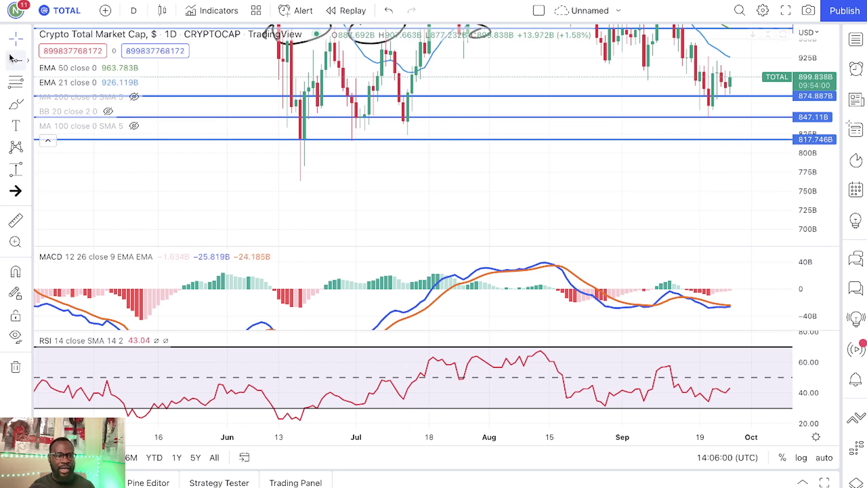
left_click(344, 180)
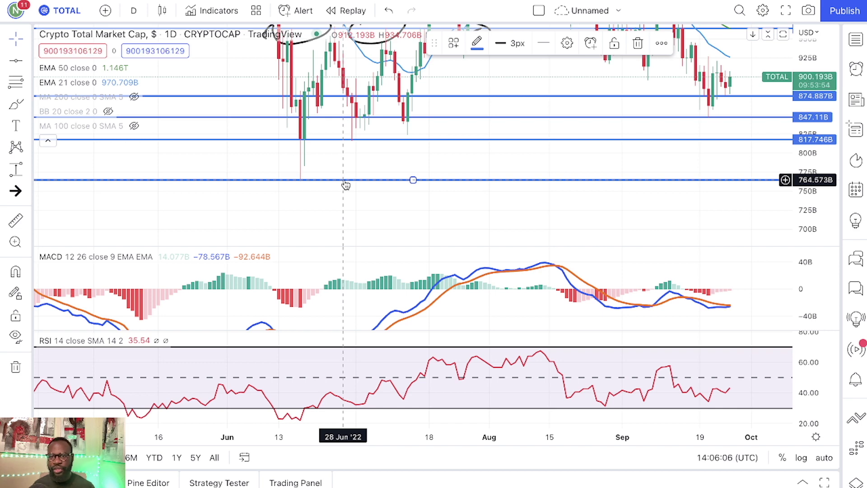
scroll(344, 185, "right", 5)
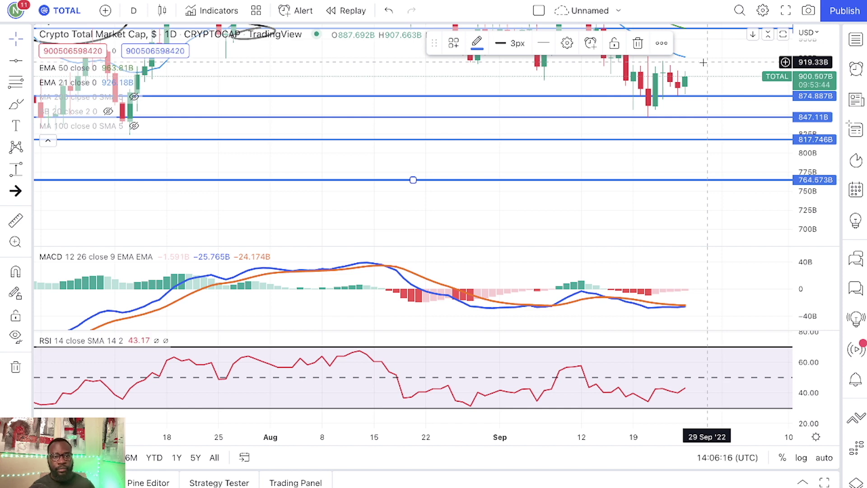
right_click(323, 66)
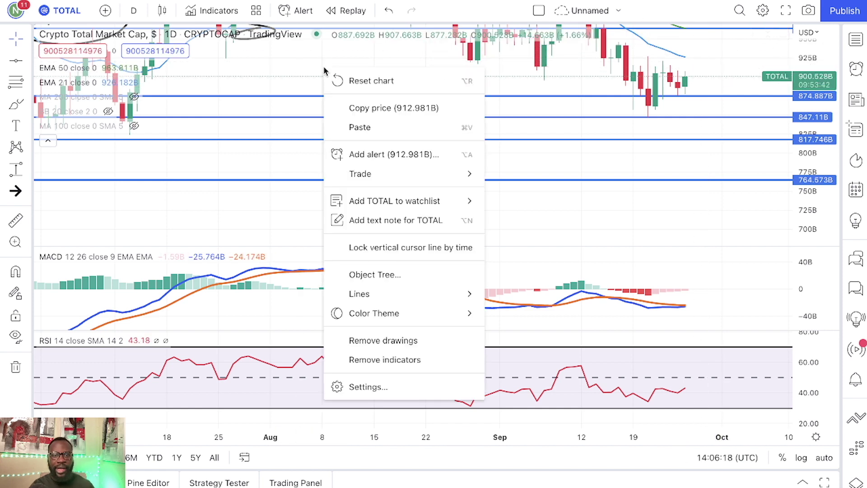
Remove all drawings and switch the chart to 4-hour candles
left_click(391, 341)
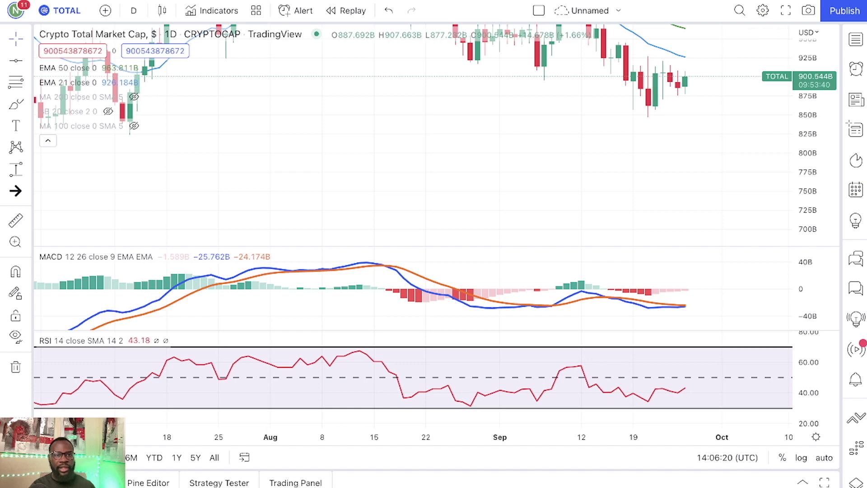
left_click(134, 11)
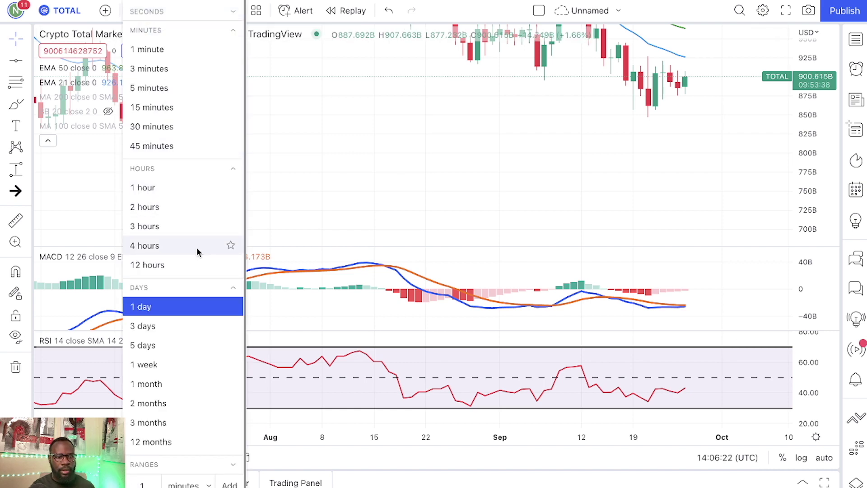
left_click(145, 245)
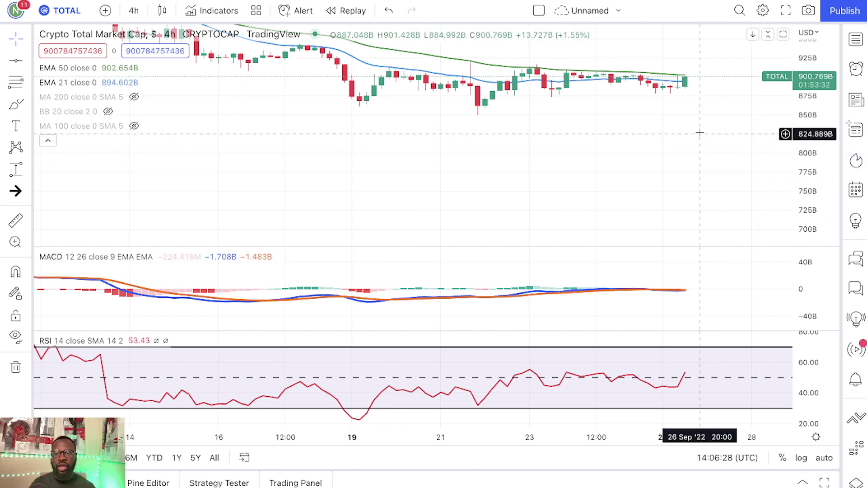
left_click_drag(409, 119, 438, 165)
left_click_drag(825, 131, 824, 104)
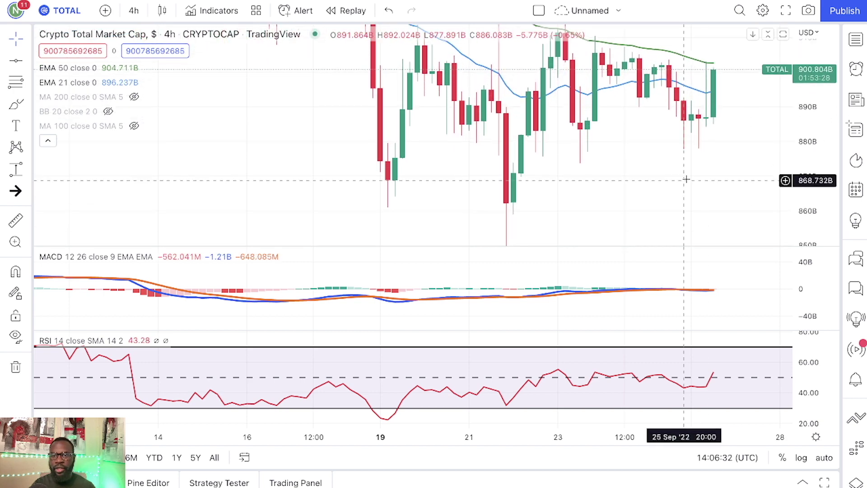
scroll(639, 188, "up", 3)
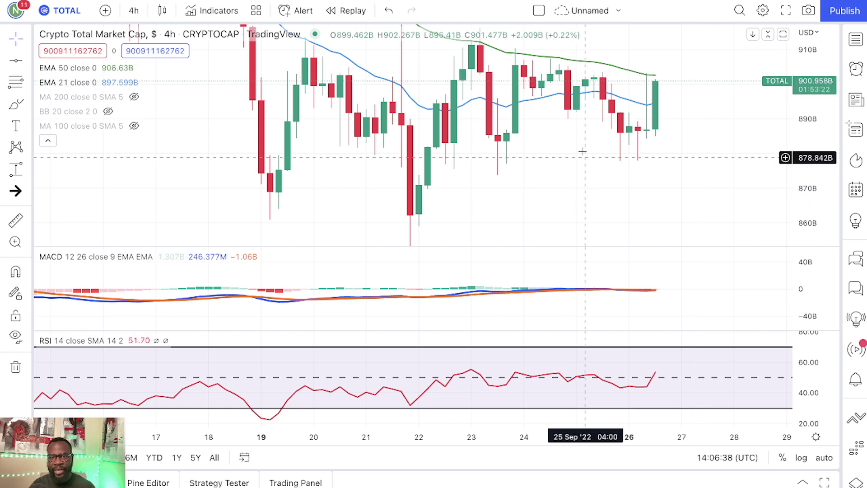
left_click_drag(590, 126, 669, 135)
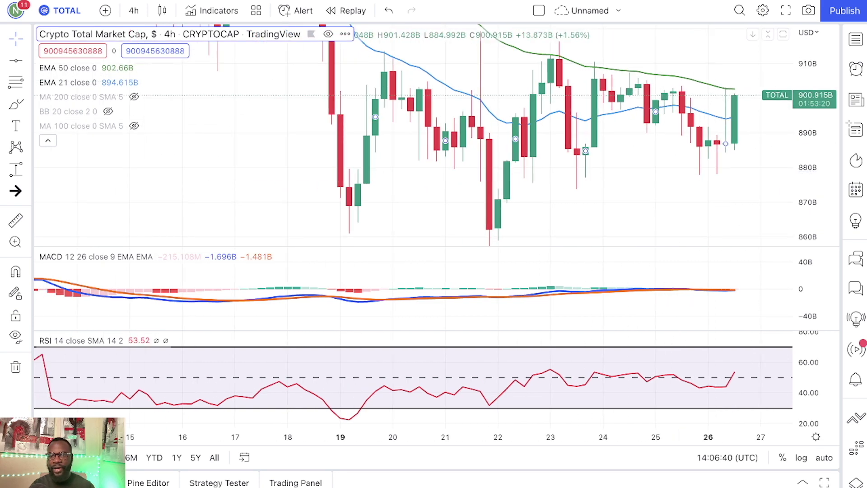
left_click_drag(819, 91, 818, 113)
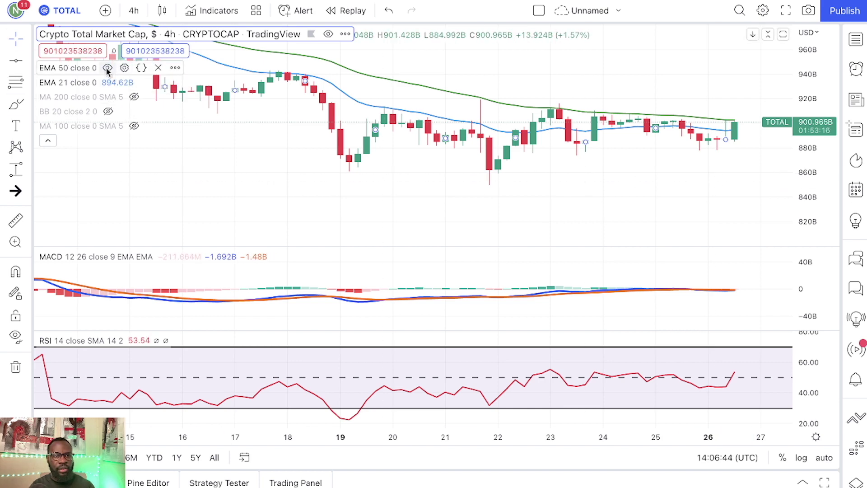
Hide the EMA 21 line and rescale the 4-hour chart to show dates into October
left_click(108, 82)
scroll(285, 171, "down", 3)
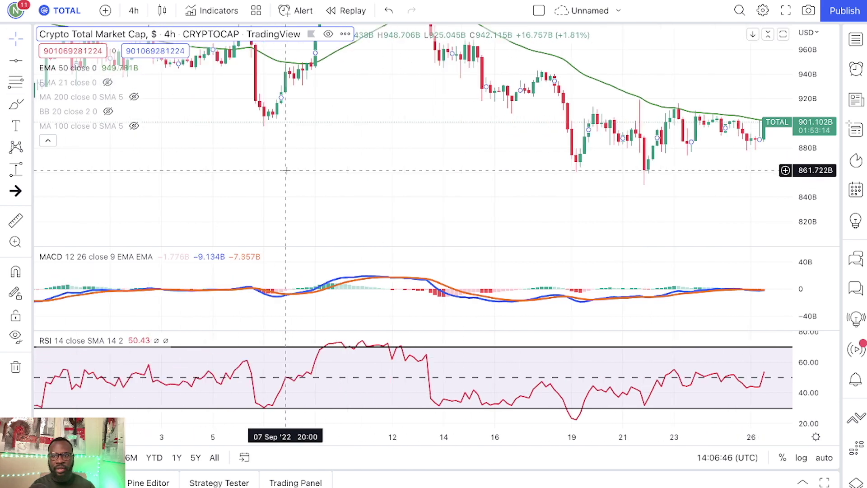
scroll(445, 163, "right", 3)
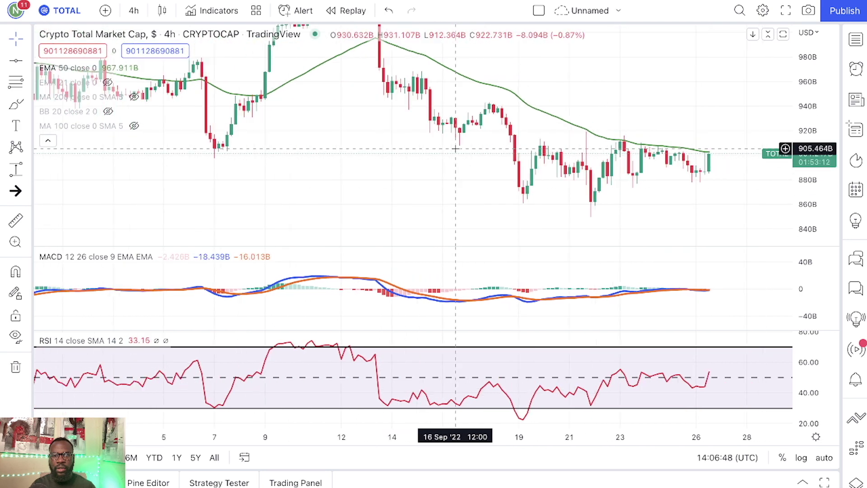
left_click_drag(638, 78, 599, 85)
left_click_drag(820, 112, 818, 142)
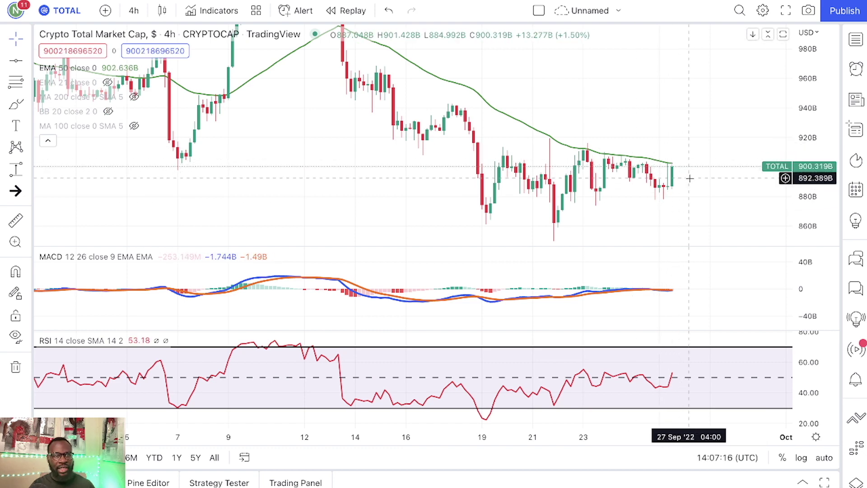
Pan and rescale the 4-hour chart to bring the mid-September candles into view
left_click_drag(708, 223, 664, 153)
left_click_drag(819, 135, 818, 144)
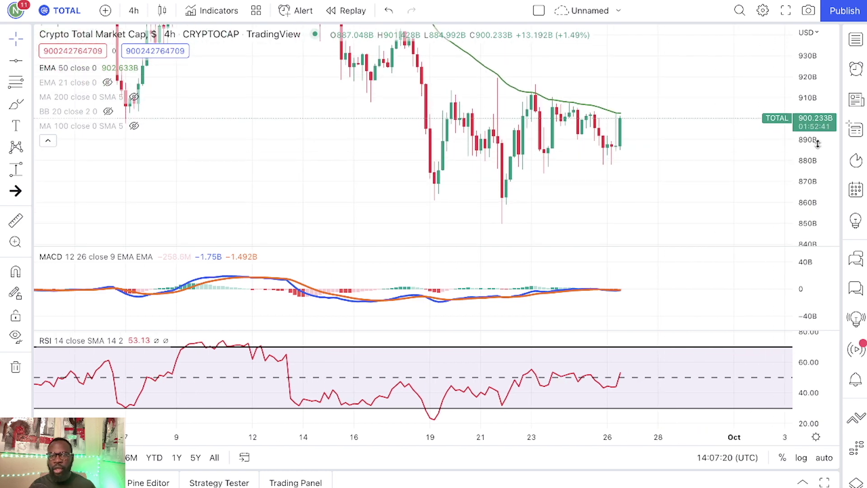
scroll(669, 136, "up", 5)
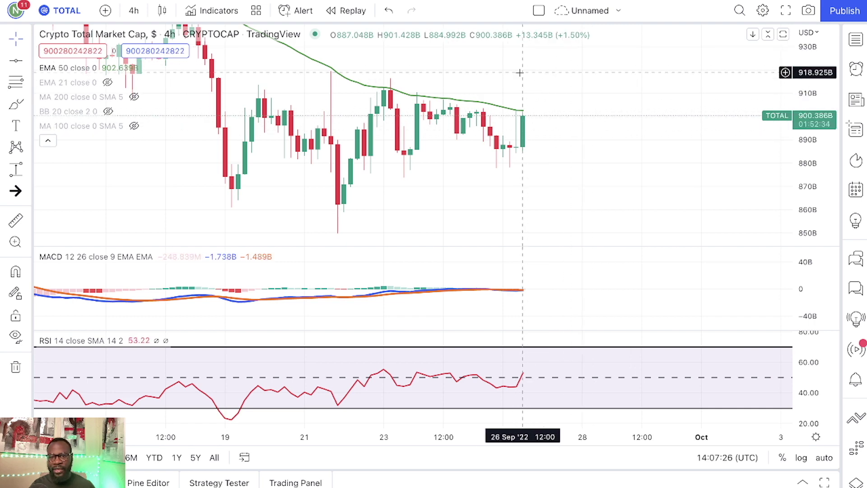
left_click_drag(157, 34, 280, 98)
scroll(717, 140, "down", 5)
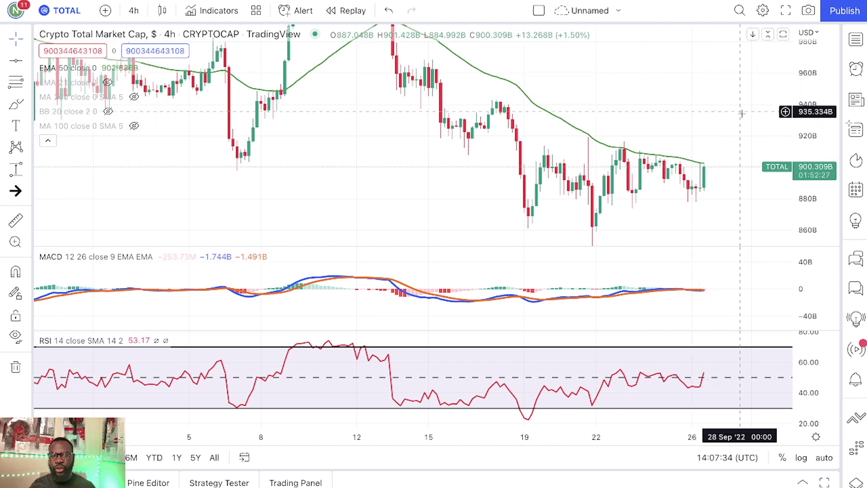
left_click_drag(722, 210, 731, 147)
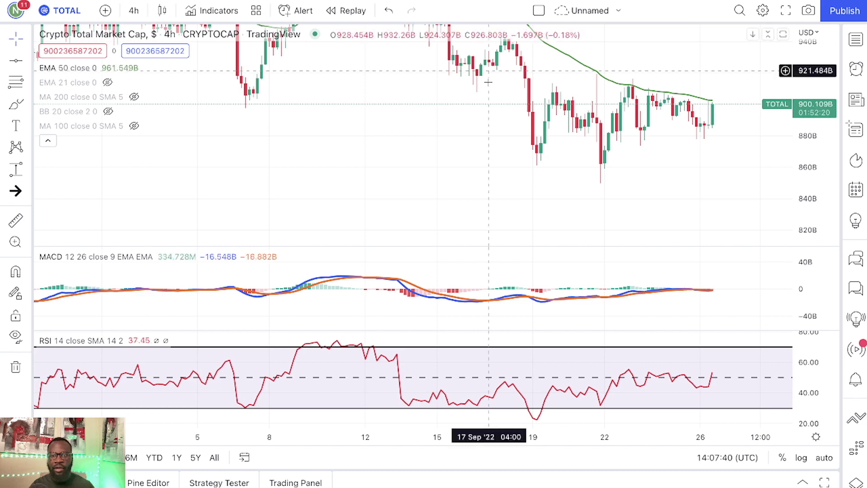
scroll(691, 172, "right", 5)
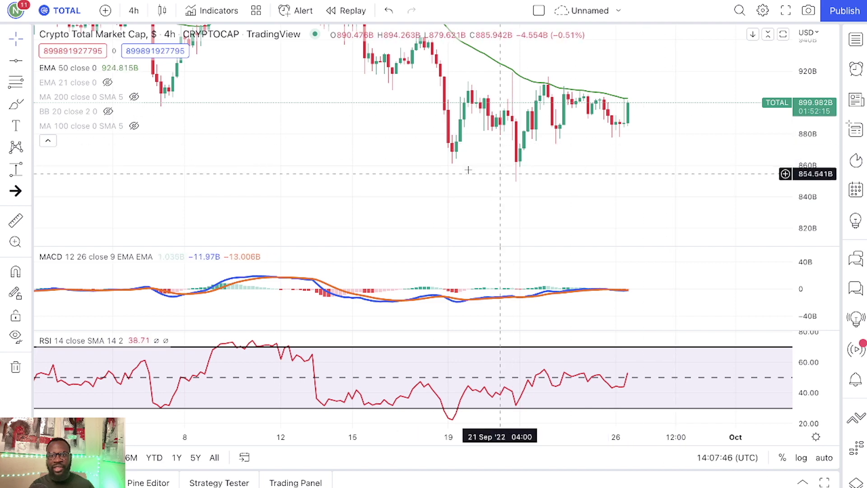
left_click(140, 12)
Switch to 1-hour candles and enlarge the chart around the recent 870–920B range
left_click(164, 187)
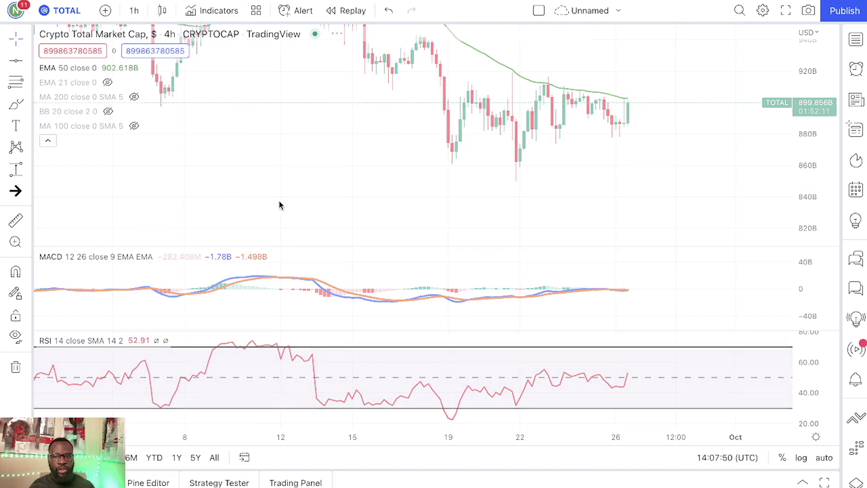
left_click_drag(788, 135, 788, 125)
left_click_drag(510, 159, 542, 215)
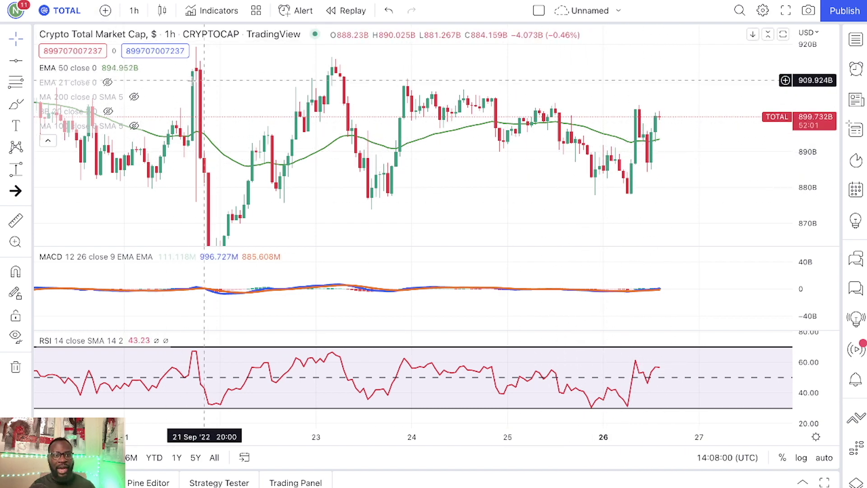
mouse_move(127, 100)
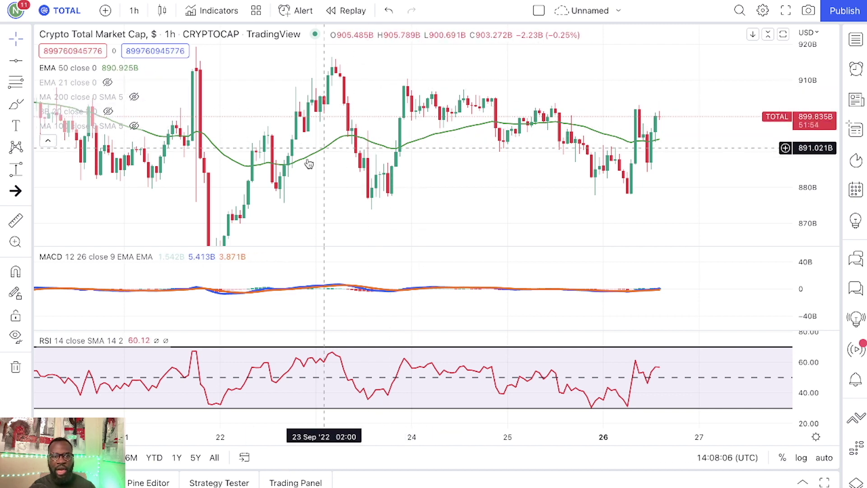
Brush a zigzag tracing the price swings across the 1-hour candles
left_click(15, 104)
mouse_move(239, 217)
left_mouse_down()
mouse_move(354, 82)
mouse_move(476, 147)
mouse_move(592, 119)
mouse_move(687, 178)
mouse_move(745, 119)
left_mouse_up()
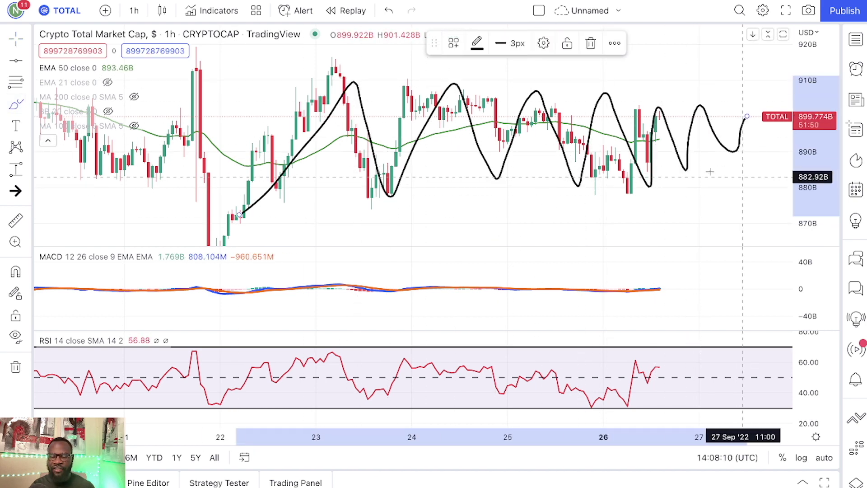
scroll(529, 90, "down", 3)
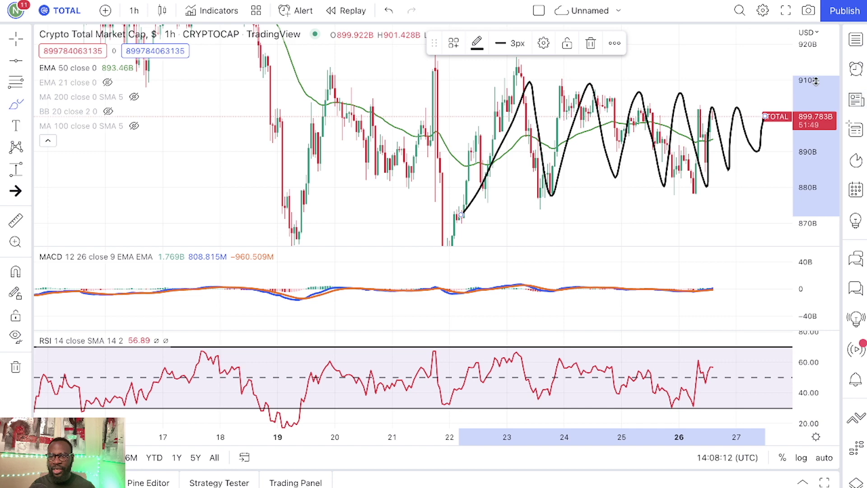
Brush upper and lower channel lines near 915B and 860B, and extend the zigzag leftwards
left_click_drag(284, 91, 792, 107)
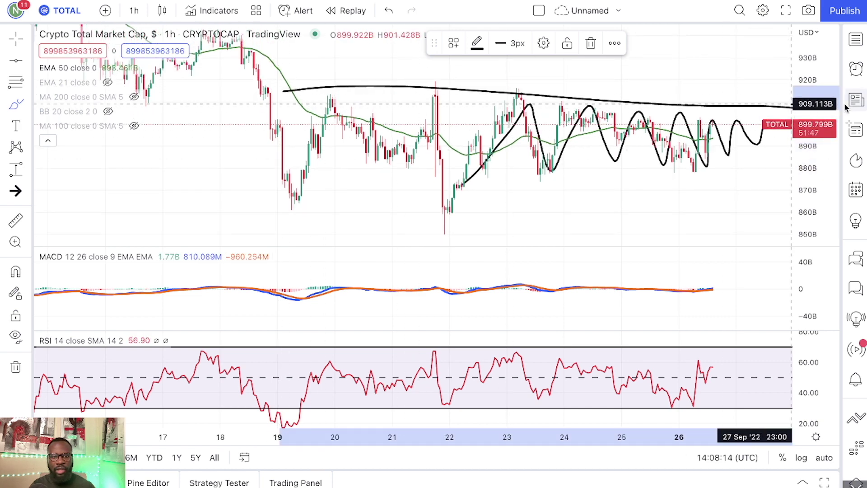
mouse_move(278, 219)
left_mouse_down()
mouse_move(716, 190)
mouse_move(791, 193)
left_mouse_up()
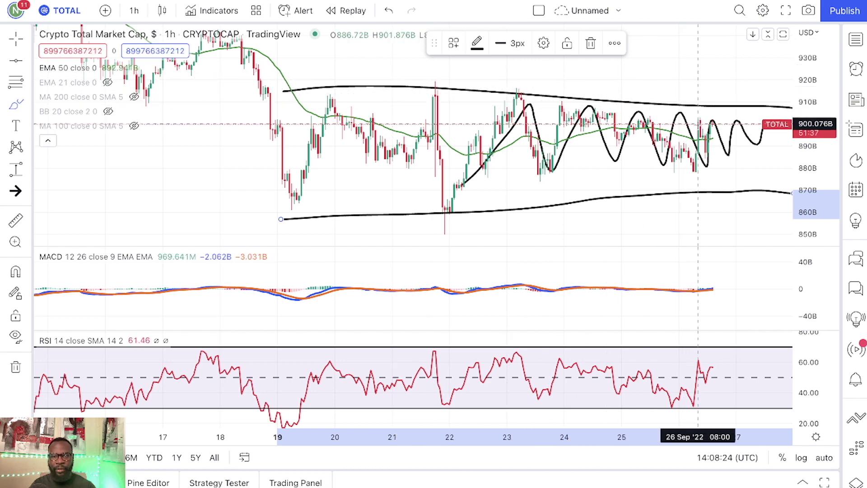
scroll(677, 148, "up", 2)
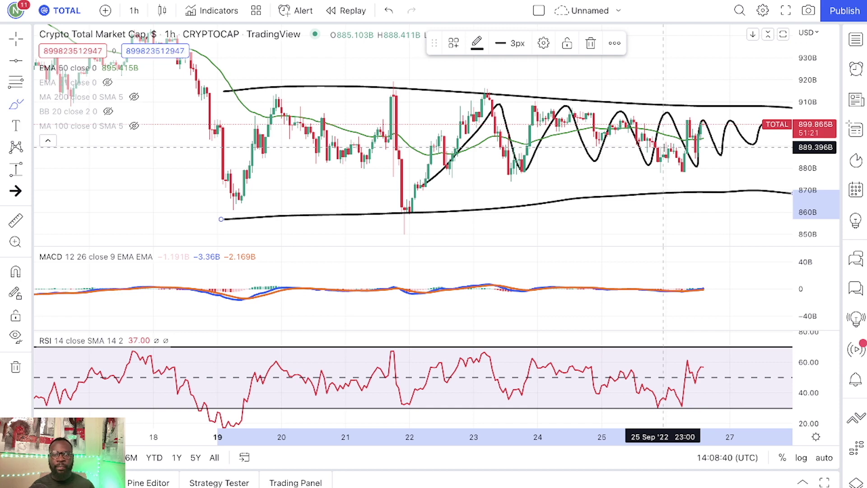
mouse_move(129, 221)
left_mouse_down()
mouse_move(249, 140)
mouse_move(420, 194)
mouse_move(468, 154)
left_mouse_up()
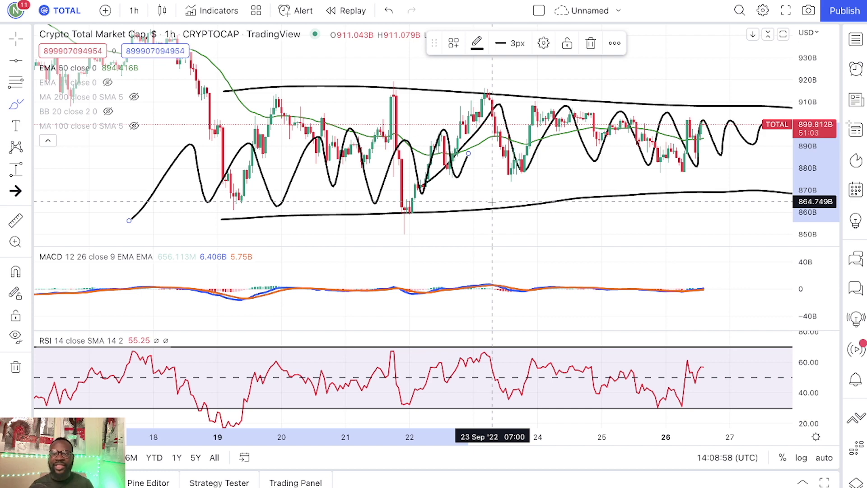
Draw a rising breakout curve toward 940B, a falling breakdown curve, and another zigzag stroke
left_click(537, 186)
left_click(741, 26)
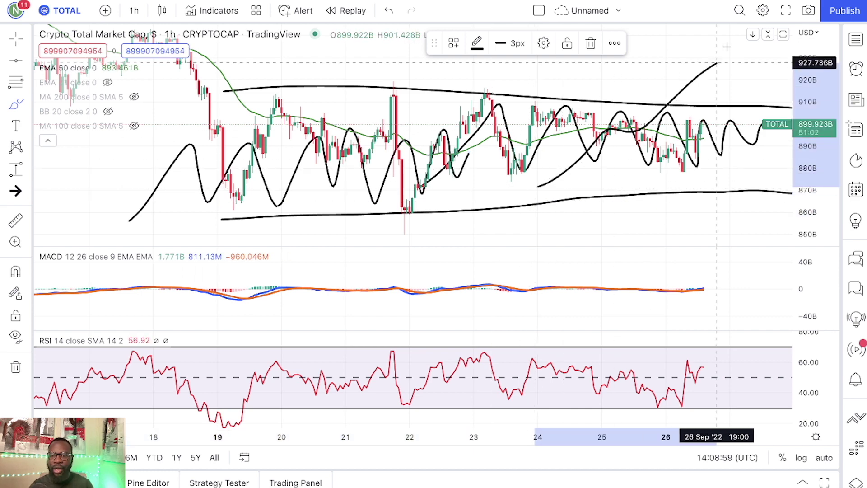
left_click(683, 113)
left_click(602, 133)
left_click(714, 211)
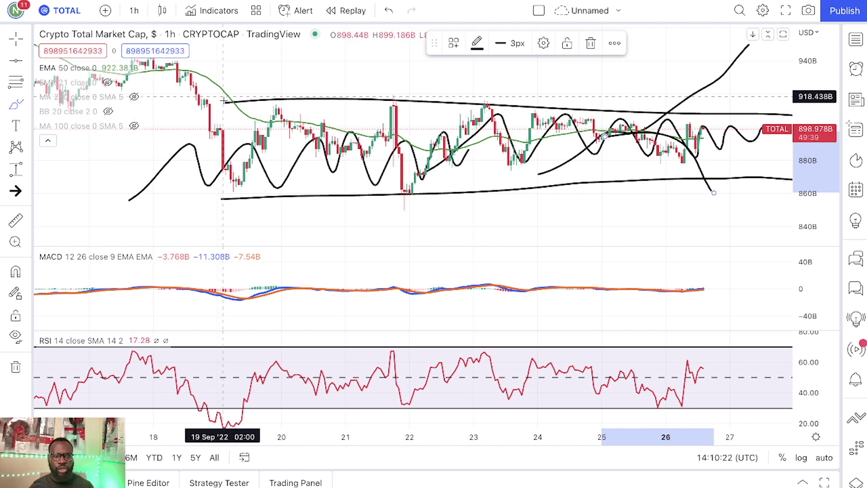
mouse_move(202, 101)
left_mouse_down()
mouse_move(291, 181)
mouse_move(397, 129)
mouse_move(621, 94)
mouse_move(691, 111)
mouse_move(735, 164)
mouse_move(773, 161)
left_mouse_up()
scroll(773, 165, "up", 3)
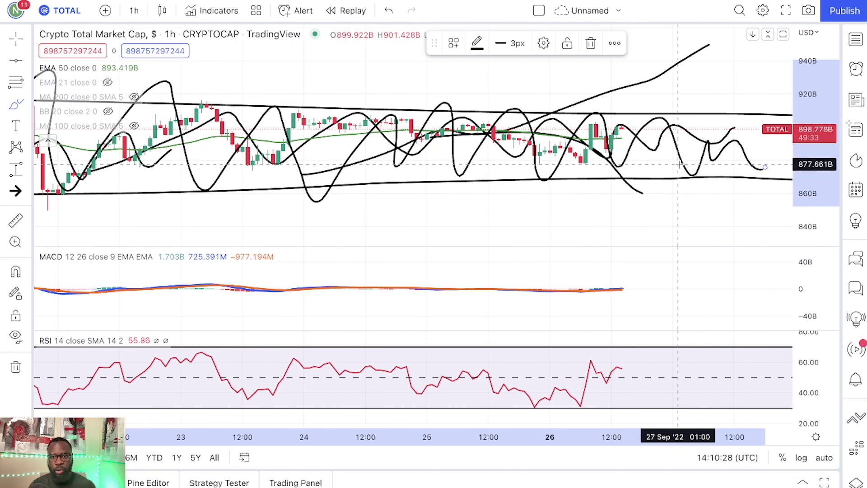
Remove all existing drawings from the chart via the right-click Remove drawings option
right_click(496, 84)
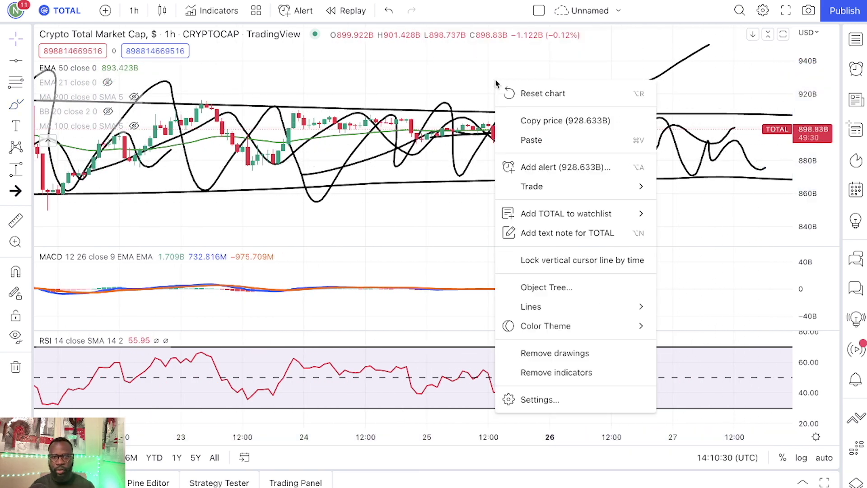
left_click(557, 353)
scroll(552, 228, "down", 4)
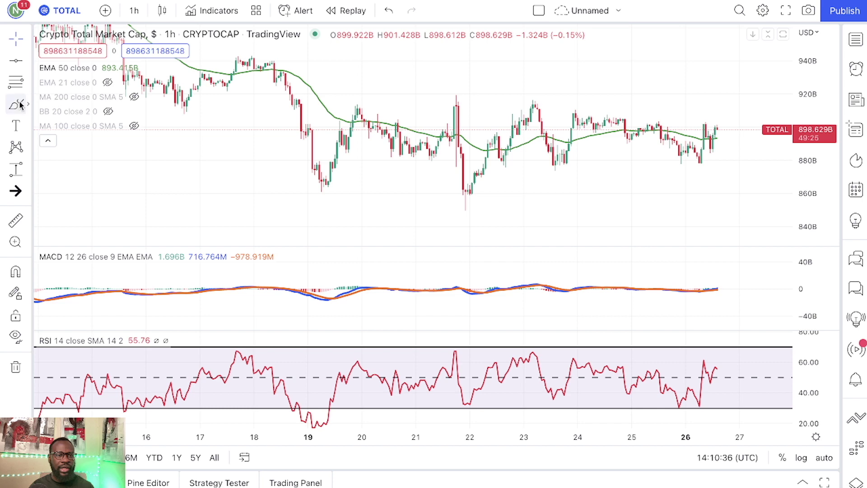
Brush a large zigzag from 19 to 24 Sep between new lower and upper channel lines
mouse_move(312, 65)
left_mouse_down()
mouse_move(397, 202)
mouse_move(519, 118)
mouse_move(630, 89)
mouse_move(769, 152)
left_mouse_up()
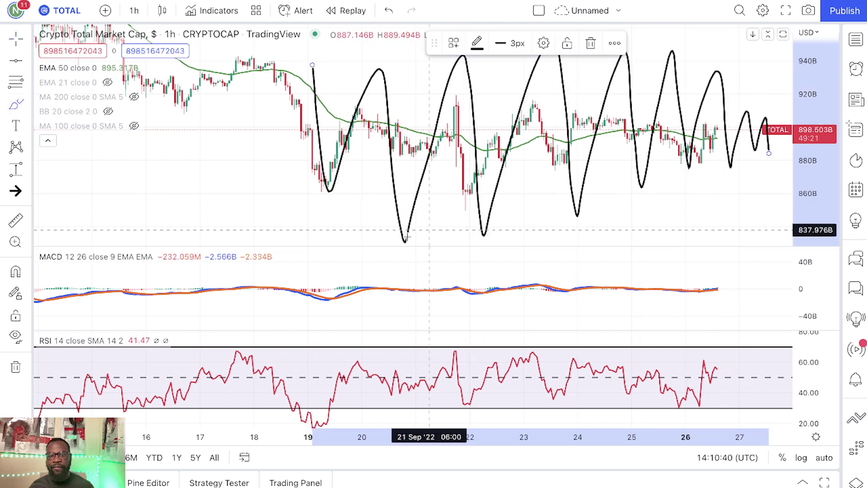
mouse_move(320, 210)
left_mouse_down()
mouse_move(572, 204)
mouse_move(791, 172)
left_mouse_up()
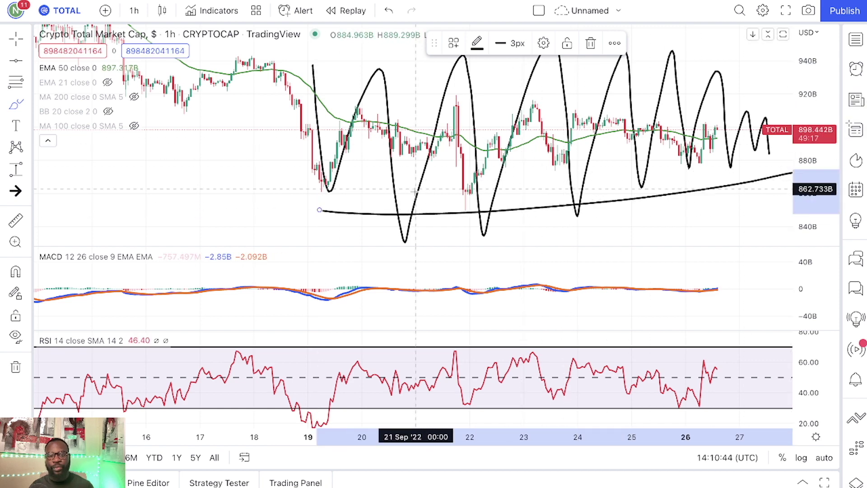
left_click_drag(295, 104, 758, 101)
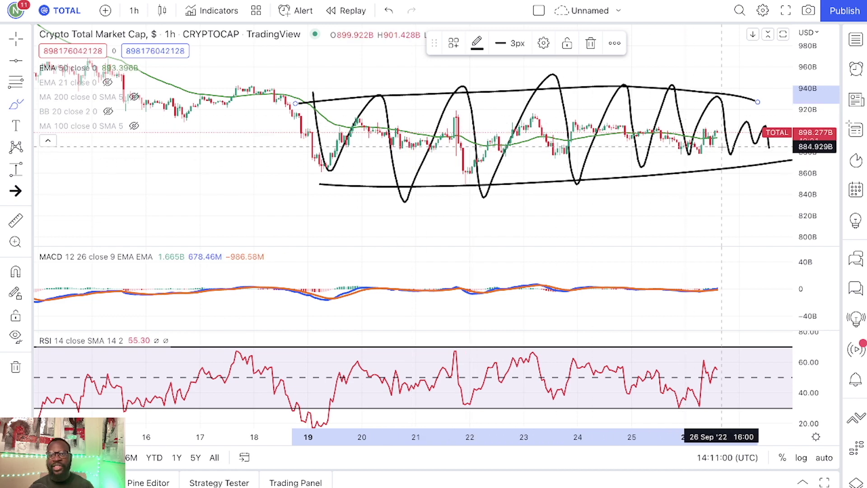
Brush a breakdown path below the channel toward 805B and stretch the price scale
left_click_drag(715, 133, 762, 235)
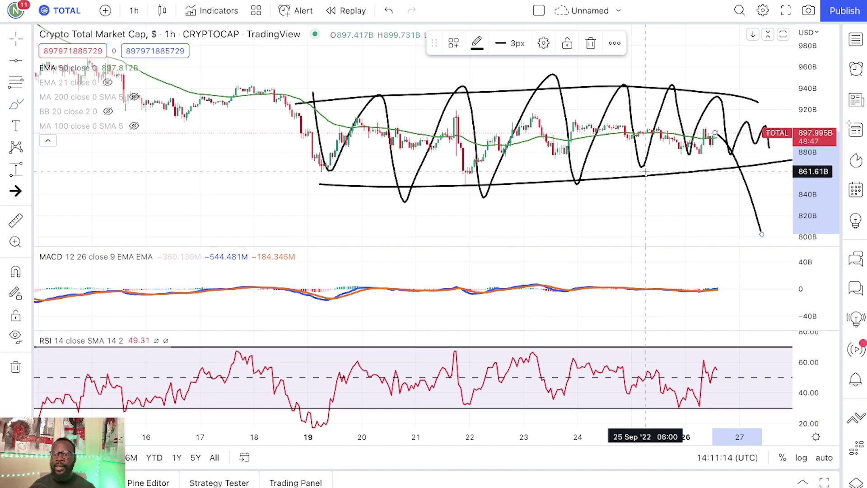
scroll(714, 172, "up", 3)
left_click_drag(837, 189, 833, 168)
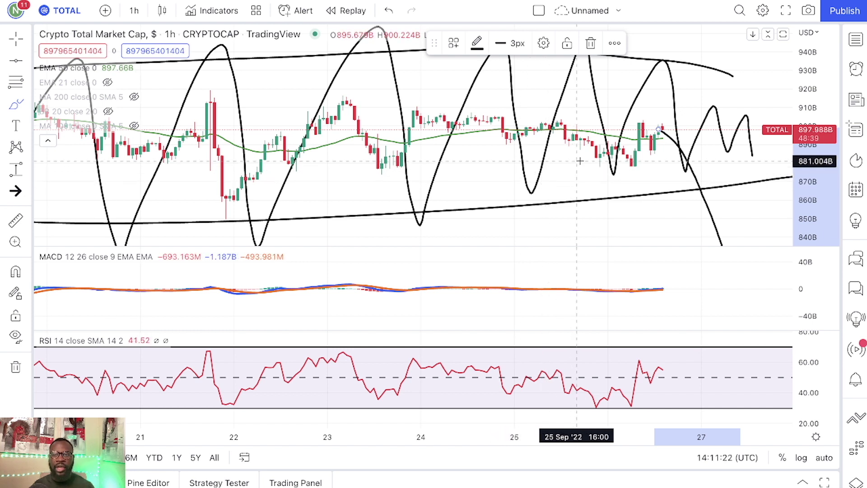
Brush extra rising breakout curves toward 940B and downward and V-shaped dips near 850B
mouse_move(646, 130)
left_mouse_down()
mouse_move(666, 127)
mouse_move(781, 40)
left_mouse_up()
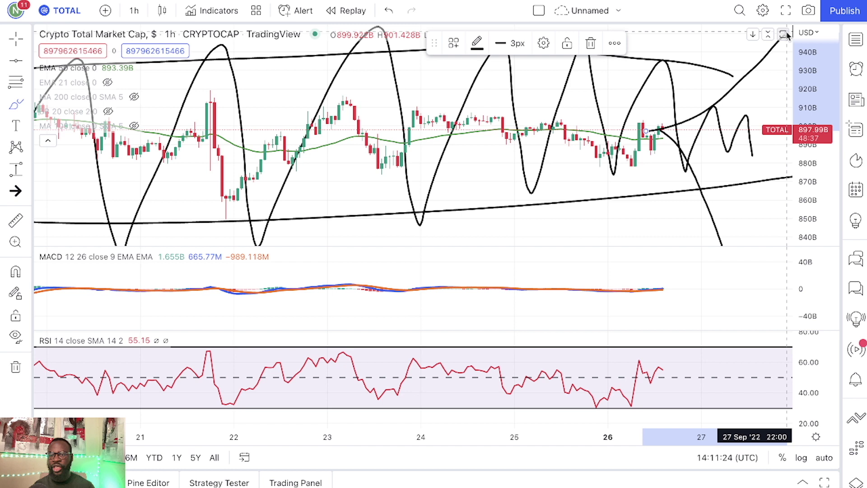
left_click_drag(720, 95, 779, 91)
mouse_move(660, 217)
left_mouse_down()
mouse_move(688, 231)
mouse_move(712, 167)
left_mouse_up()
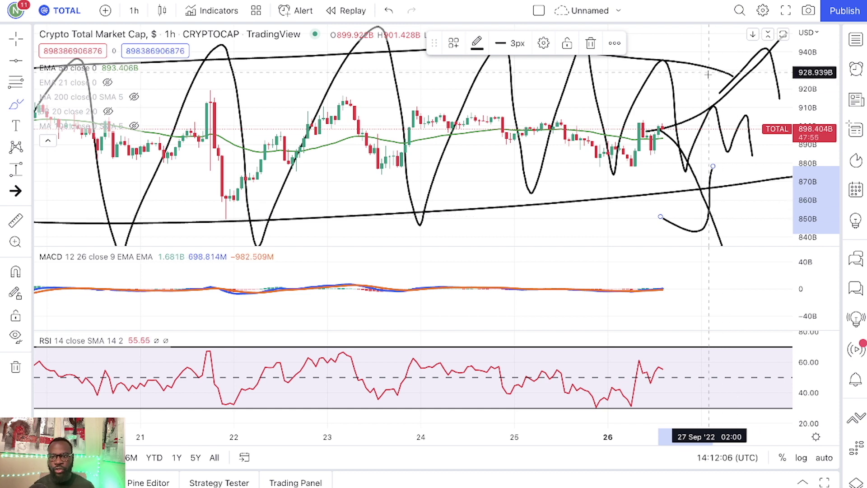
left_click_drag(587, 131, 767, 79)
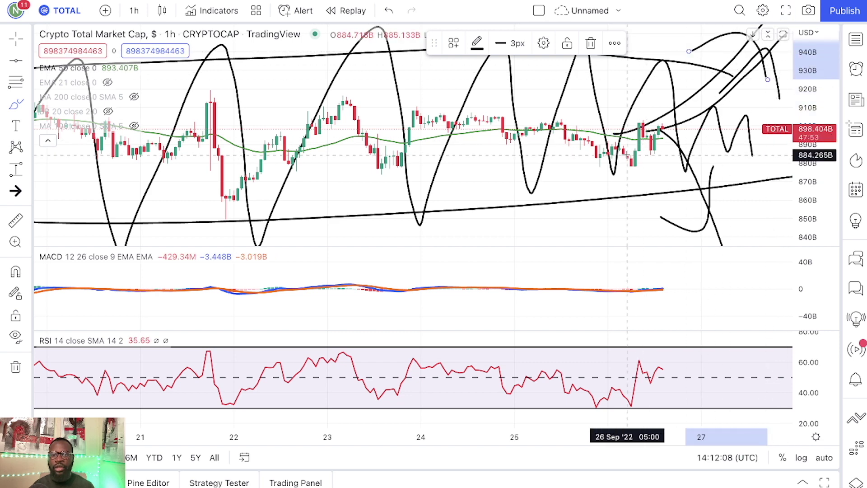
left_click_drag(656, 167, 729, 221)
left_click_drag(663, 187, 739, 157)
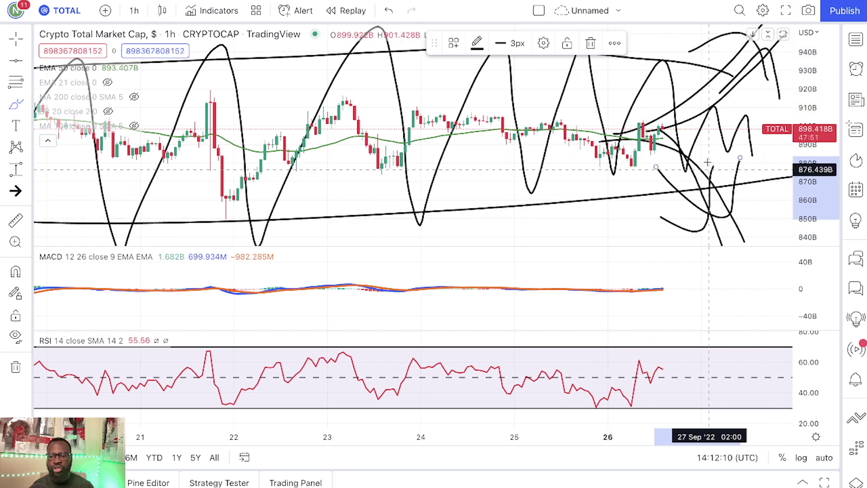